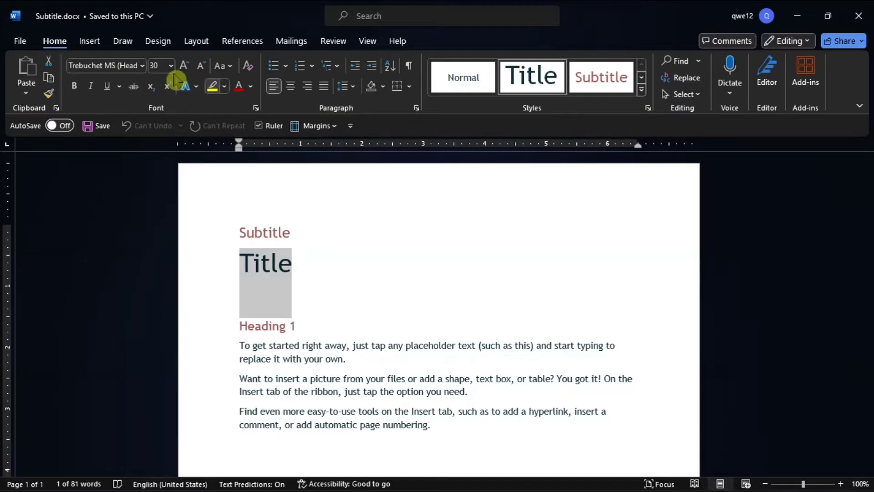
Step: Show the Insert ribbon and drop down the Symbol gallery
click(90, 43)
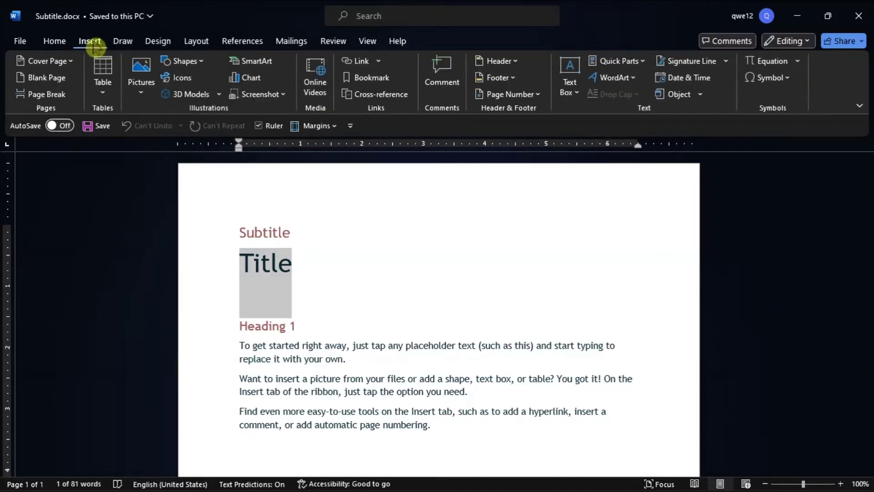
click(785, 80)
Step: Bring up the More Symbols dialog and expand its Font list
click(803, 178)
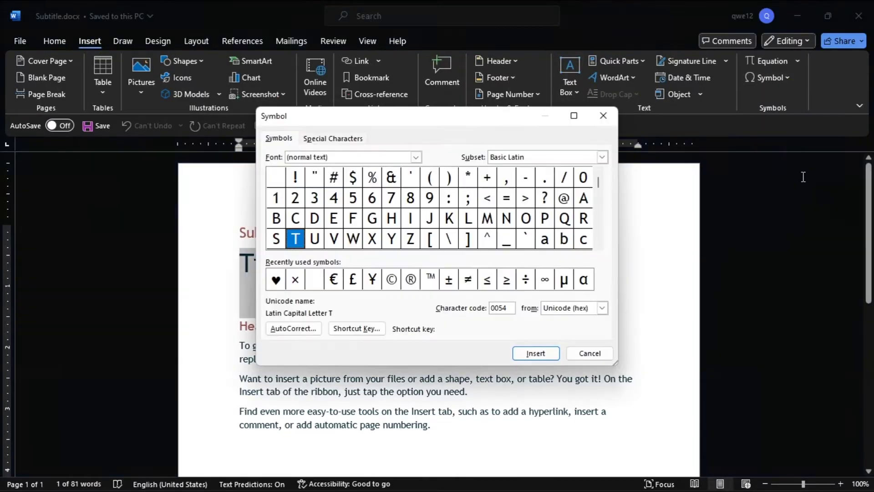
click(415, 158)
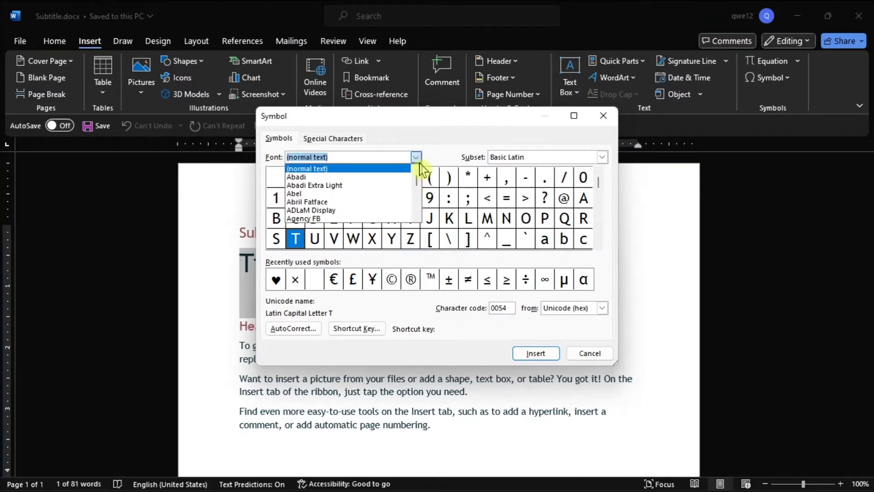
drag(421, 182, 421, 207)
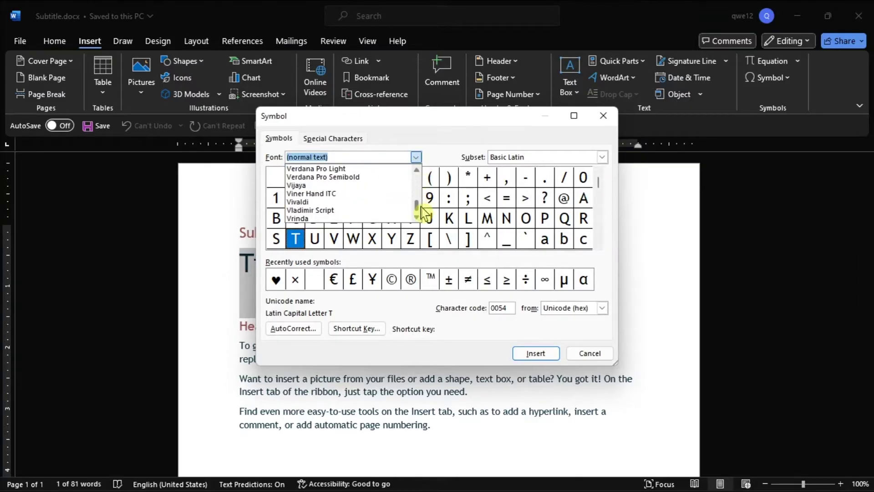
scroll(422, 213, down, 3)
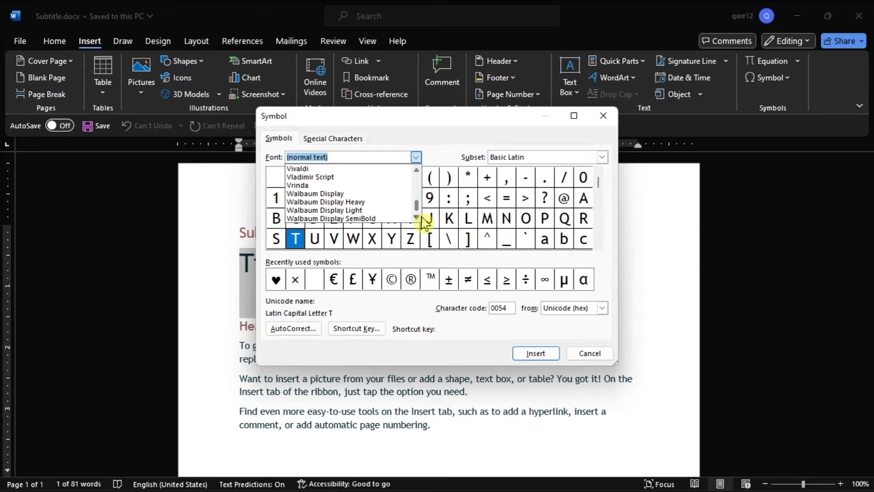
scroll(422, 221, down, 1)
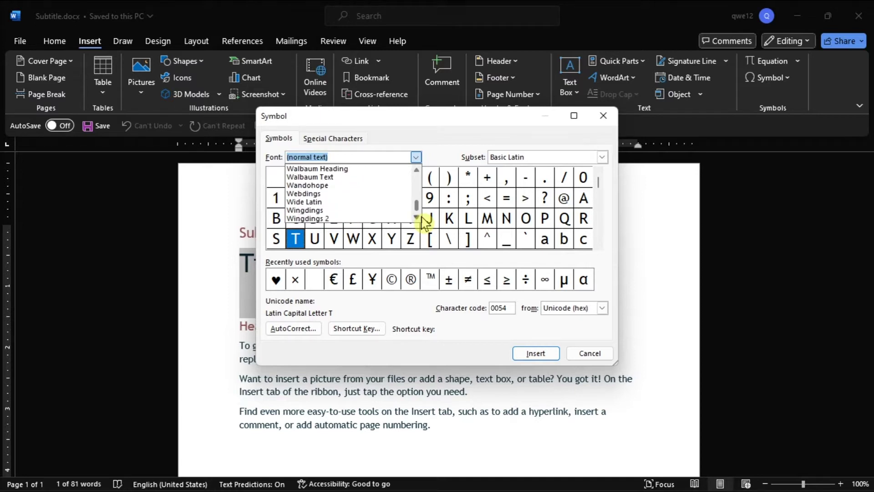
Step: Choose the Wingdings font and browse its circled numbers 1 to 5
click(359, 213)
scroll(599, 246, down, 1)
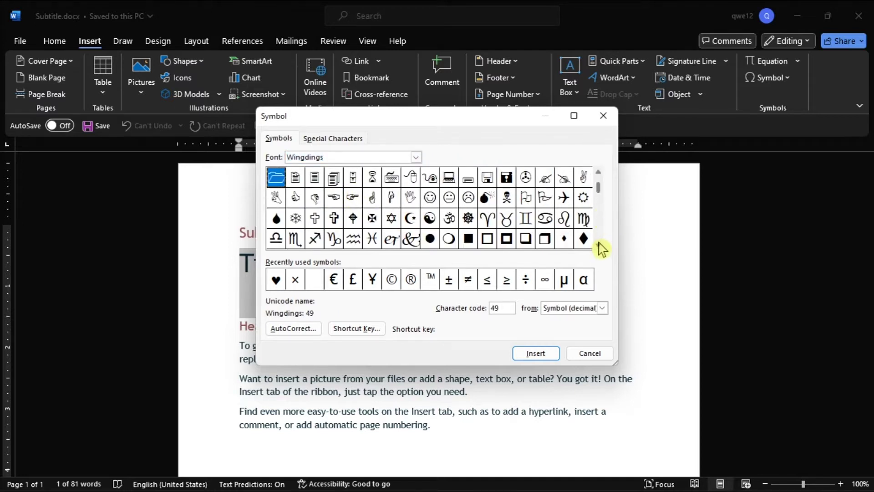
scroll(600, 249, down, 3)
click(488, 198)
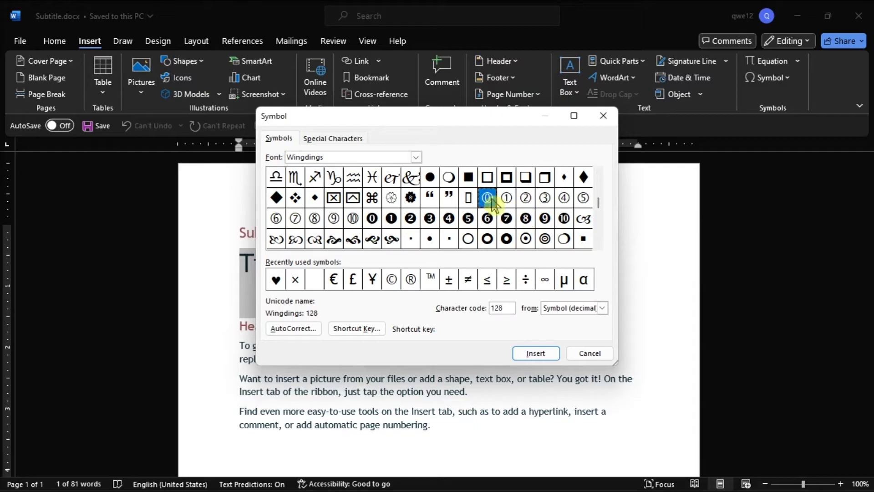
click(511, 198)
click(545, 198)
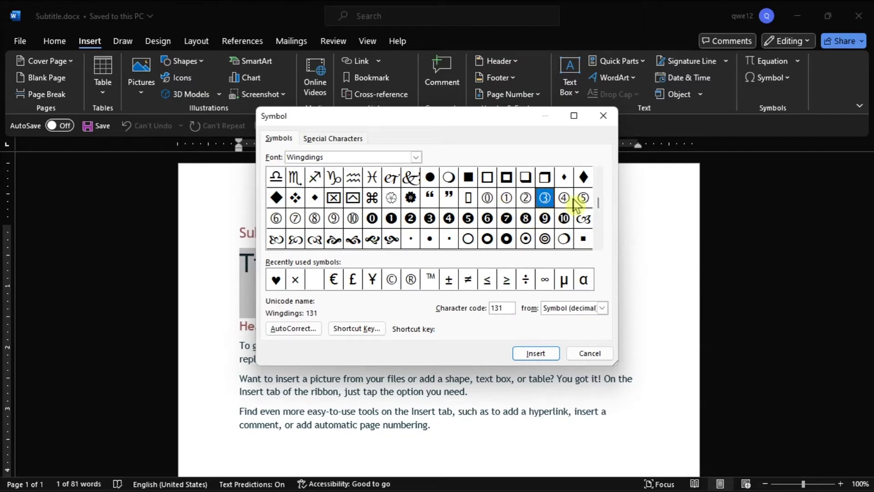
click(583, 198)
Step: Insert the Wingdings circled 8 (⑧) and solid circled 4 (❹)
click(314, 219)
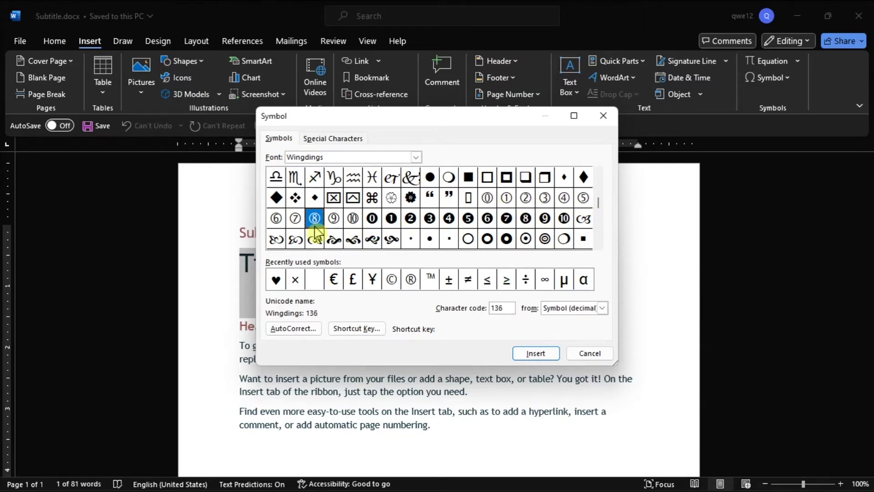
click(536, 356)
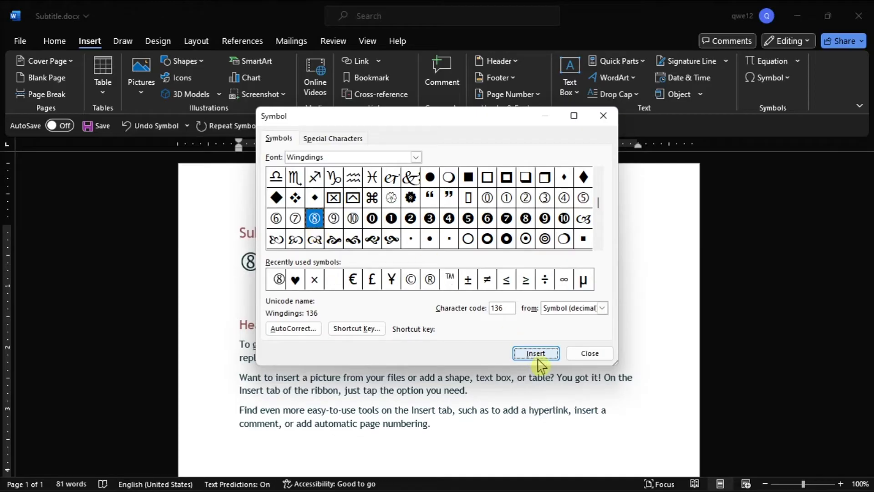
click(429, 218)
click(536, 353)
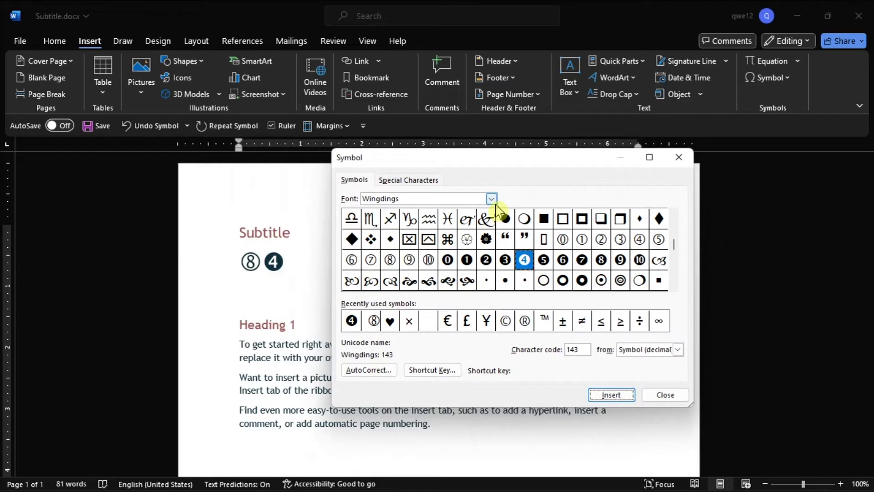
Step: Switch the font to Wingdings 2 and insert the solid circled 6 (❻)
click(491, 198)
click(470, 260)
click(448, 239)
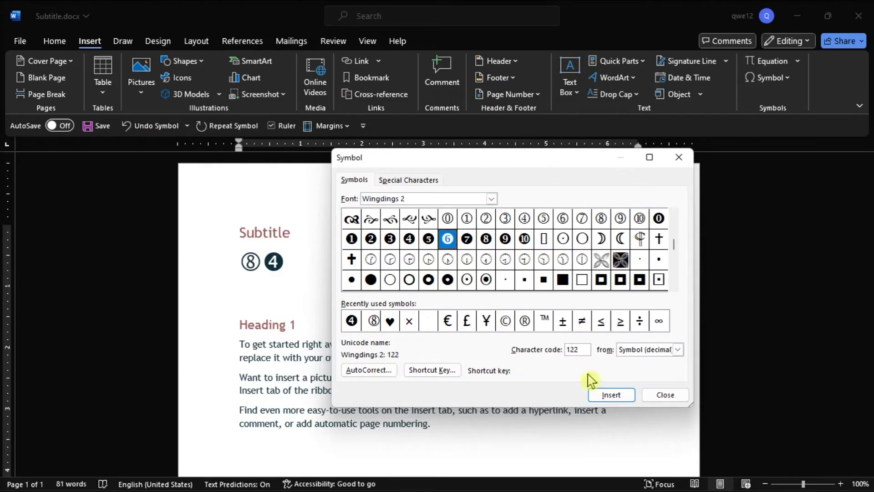
click(610, 395)
Step: Insert the solid circled 10 (❿) and circled 7 (⑦), then browse fonts past Wingdings 2
click(524, 238)
click(611, 395)
click(581, 218)
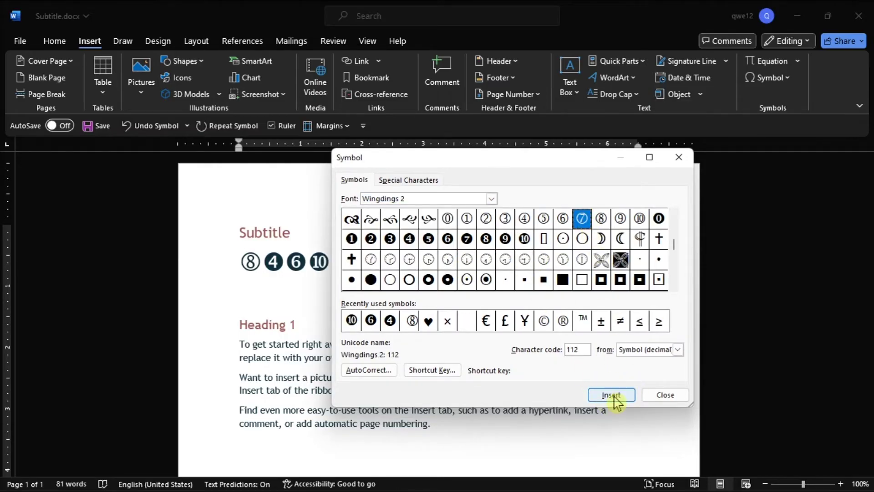
click(616, 397)
click(491, 199)
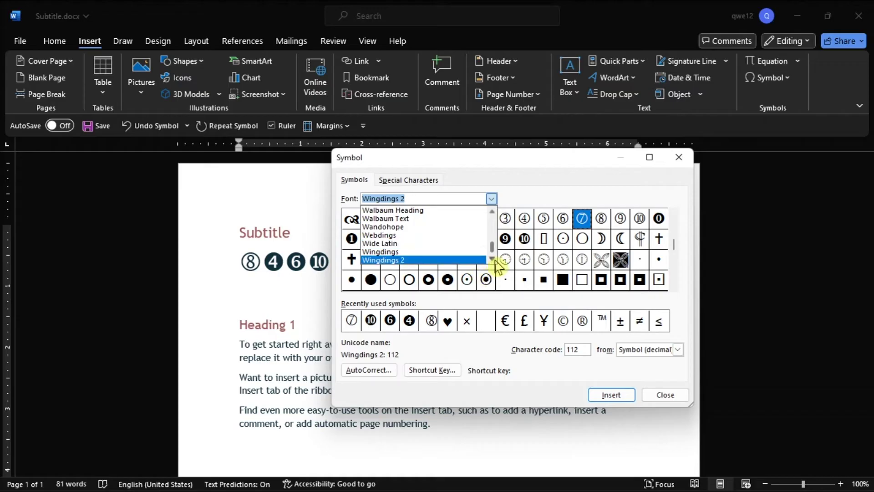
click(491, 260)
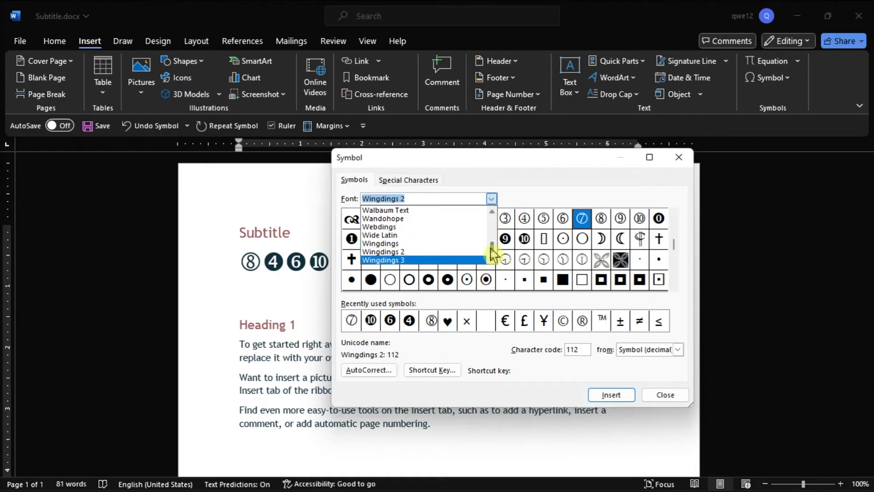